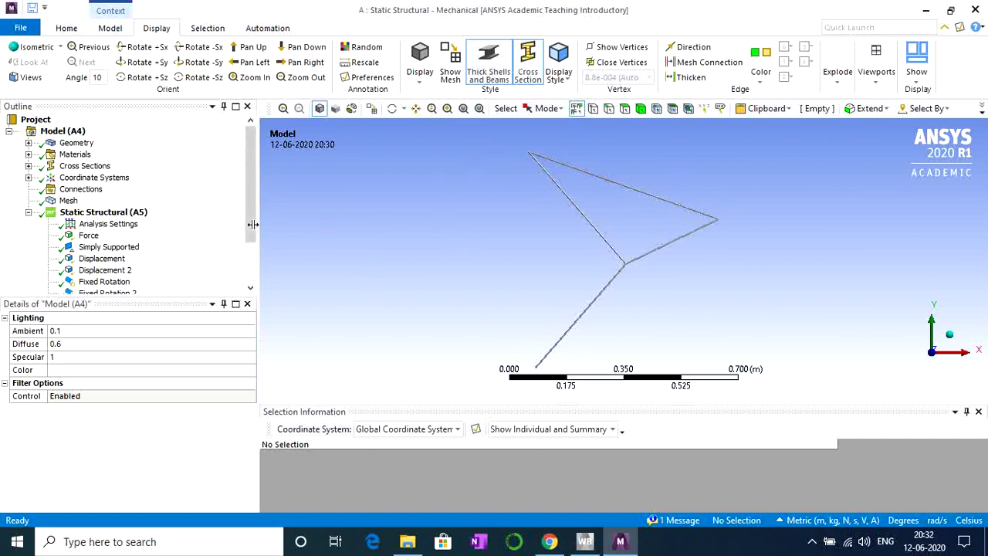
# Step: Expand Geometry and show the Beam (Circle) body's details: circular section, structural steel
pyautogui.moveTo(247, 190)
pyautogui.mouseDown()
pyautogui.moveTo(249, 251)
pyautogui.moveTo(259, 168)
pyautogui.mouseUp()
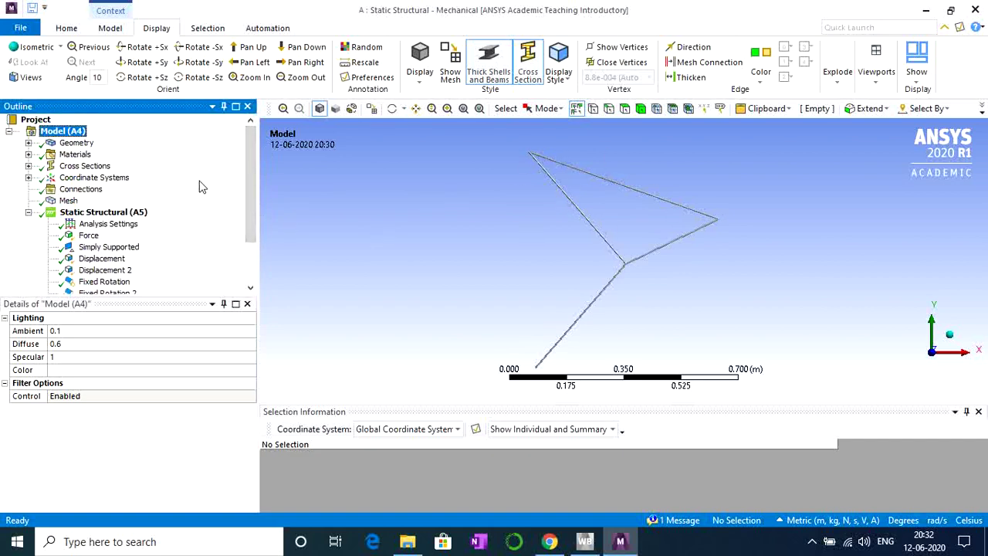
pyautogui.click(29, 144)
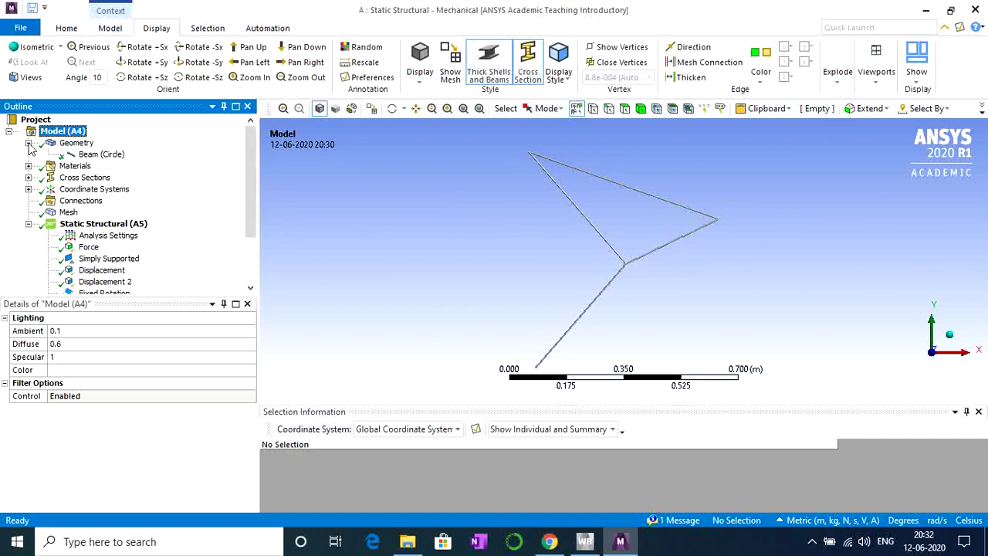
pyautogui.click(102, 156)
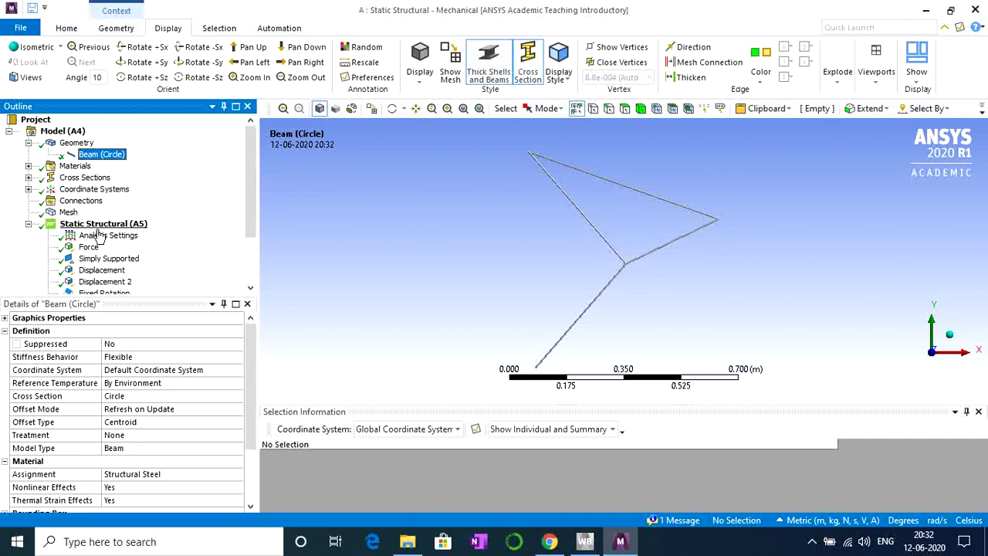
# Step: Show the default Mesh settings and orbit the frame to inspect its beam element nodes
pyautogui.click(69, 212)
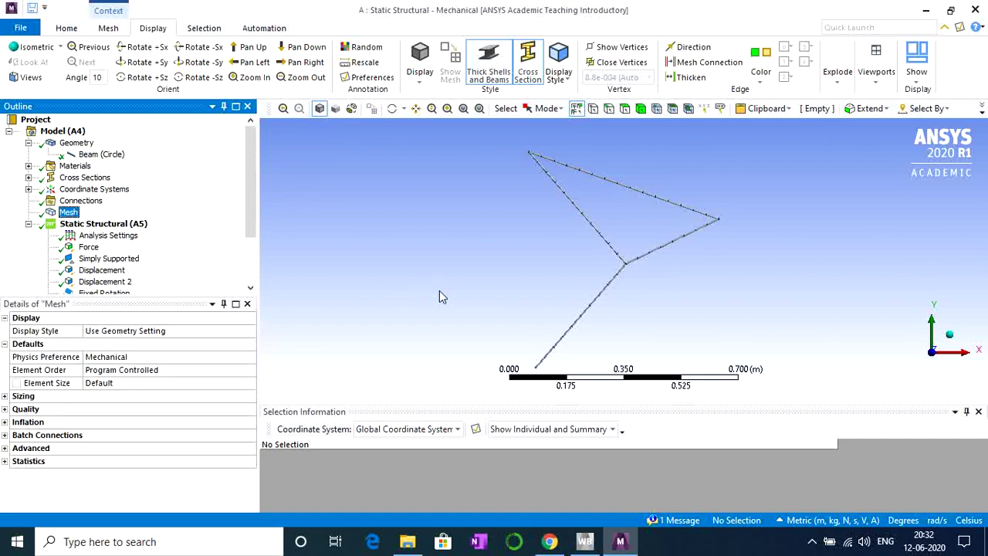
pyautogui.moveTo(451, 283); pyautogui.dragTo(472, 248, button='middle')
pyautogui.moveTo(607, 283)
pyautogui.mouseDown(button='middle')
pyautogui.moveTo(613, 302)
pyautogui.moveTo(538, 247)
pyautogui.moveTo(607, 205)
pyautogui.moveTo(756, 243)
pyautogui.moveTo(602, 205)
pyautogui.moveTo(534, 289)
pyautogui.moveTo(633, 284)
pyautogui.mouseUp(button='middle')
pyautogui.moveTo(725, 248)
pyautogui.mouseDown(button='middle')
pyautogui.moveTo(433, 385)
pyautogui.moveTo(523, 286)
pyautogui.moveTo(626, 316)
pyautogui.mouseUp(button='middle')
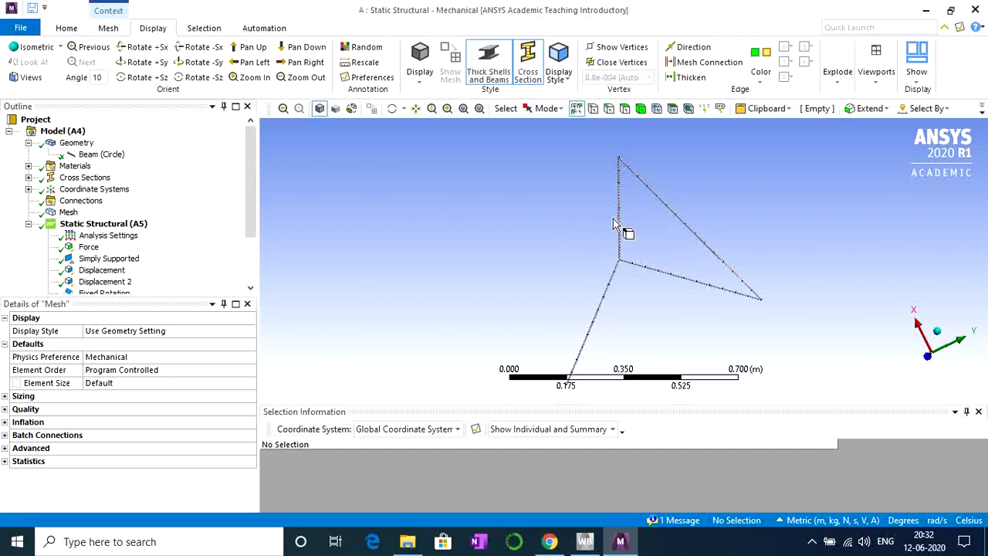
pyautogui.moveTo(623, 259)
pyautogui.mouseDown(button='middle')
pyautogui.moveTo(546, 199)
pyautogui.moveTo(823, 284)
pyautogui.moveTo(680, 292)
pyautogui.mouseUp(button='middle')
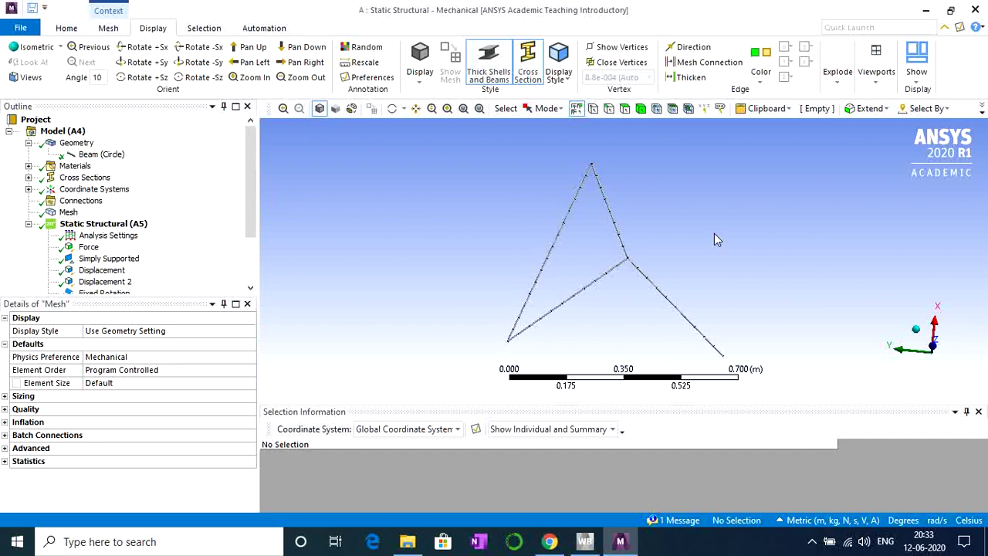
# Step: Enter a 10.0 m global element size and update the mesh
pyautogui.click(68, 212)
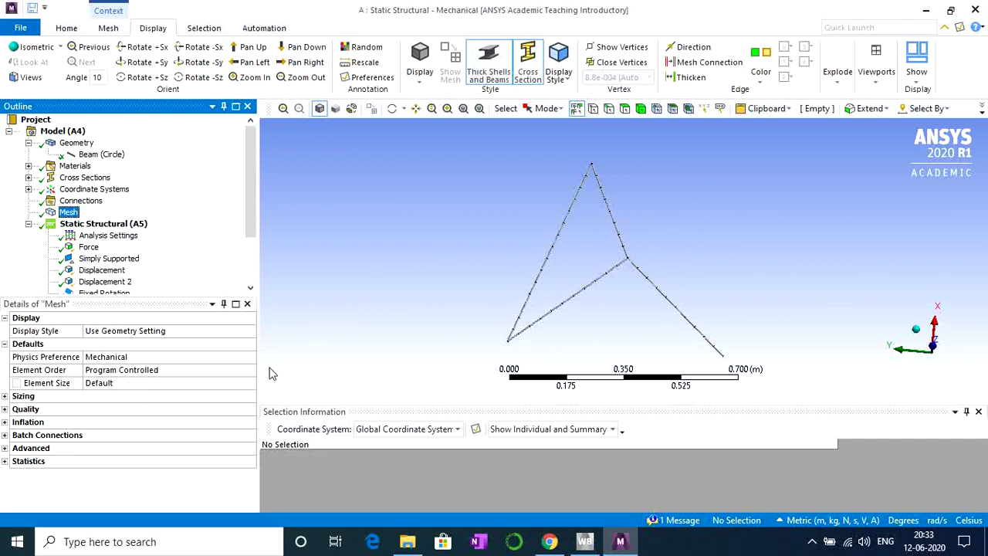
pyautogui.click(121, 384)
pyautogui.write('10')
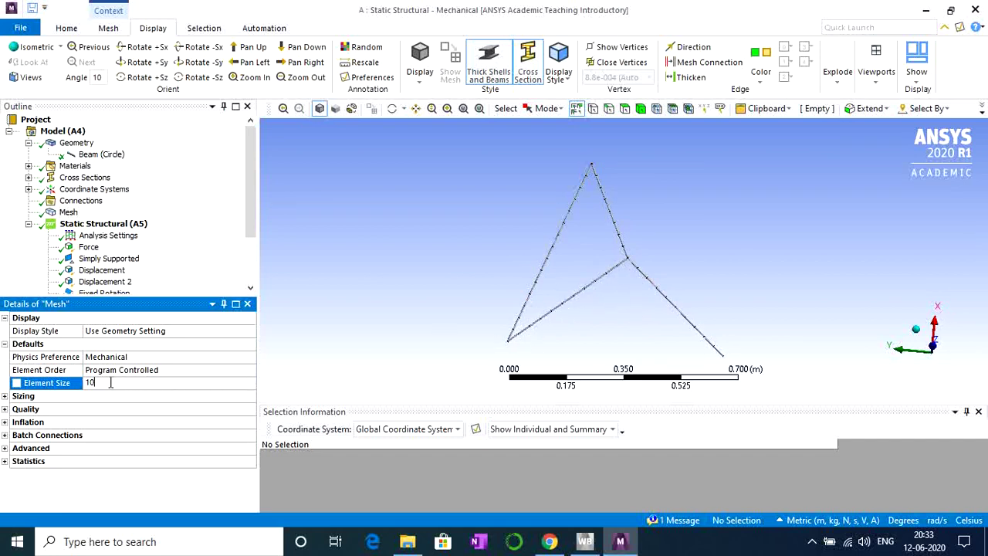
pyautogui.press('Return')
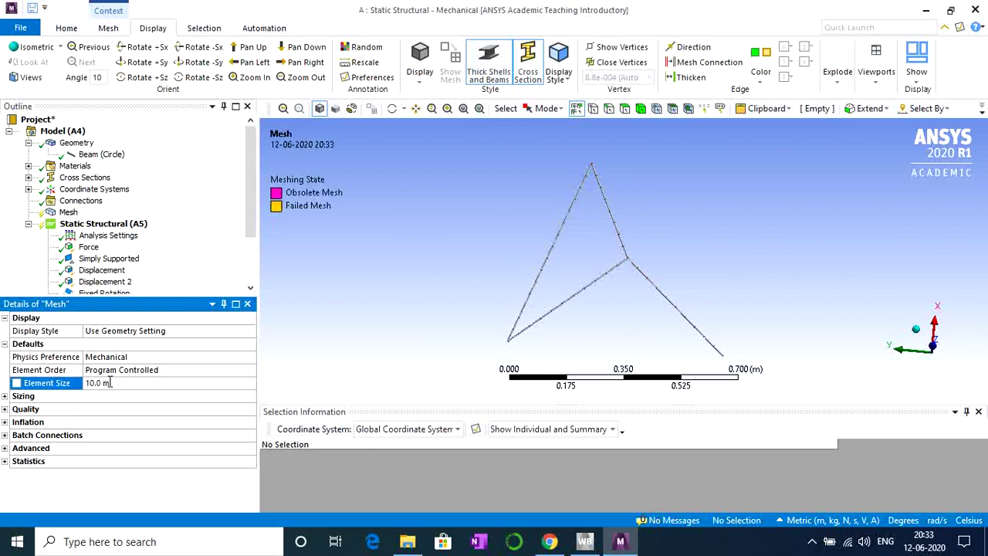
pyautogui.rightClick(369, 271)
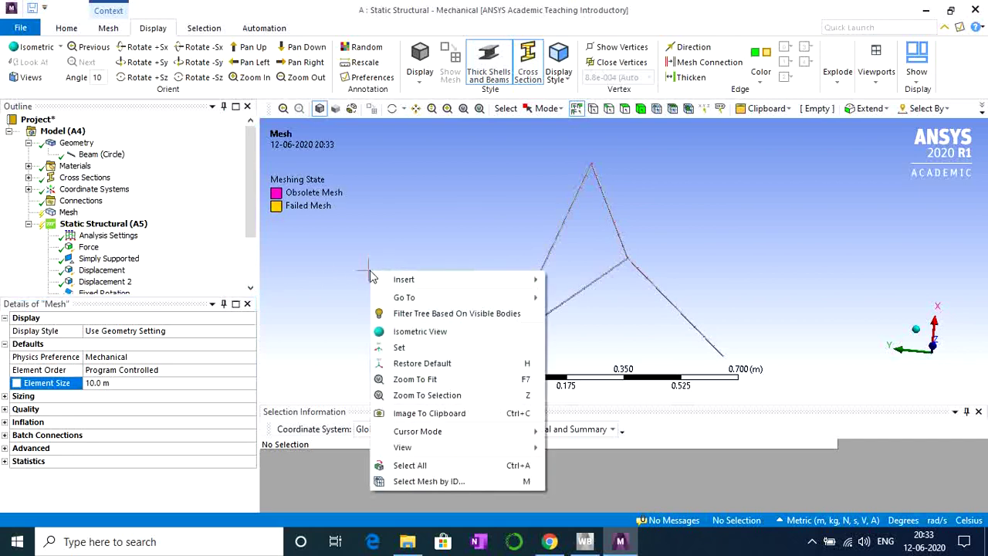
pyautogui.click(67, 213)
pyautogui.rightClick(67, 217)
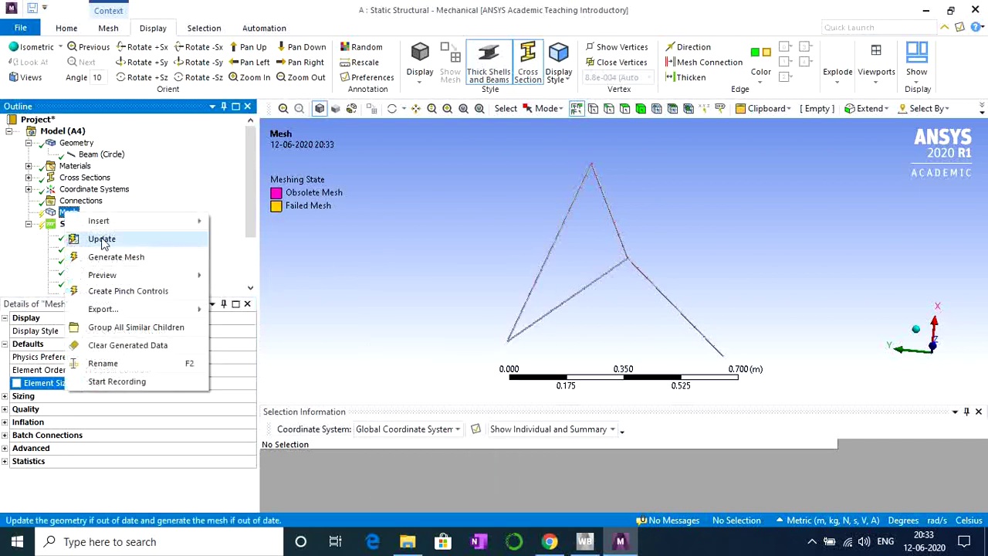
pyautogui.click(104, 243)
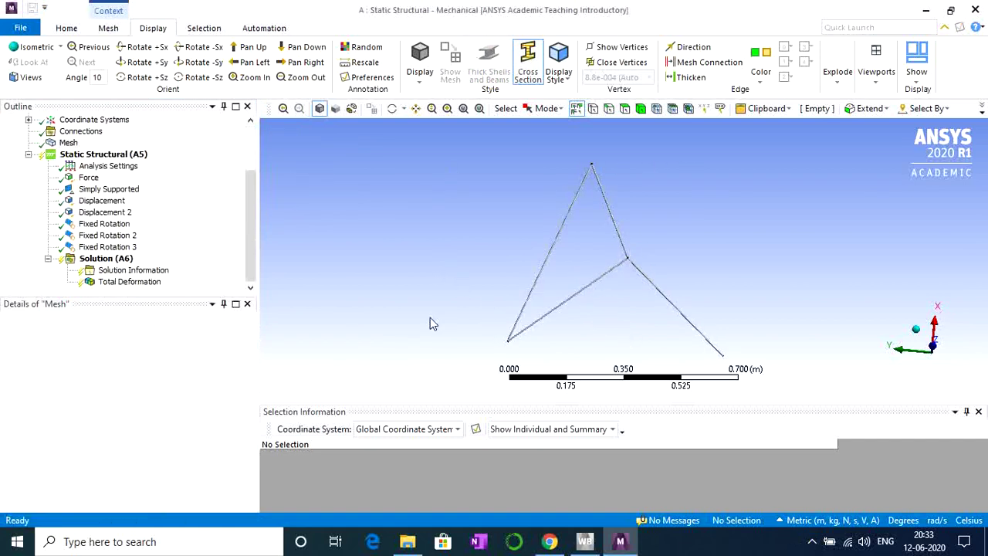
# Step: Inspect the coarse one-element-per-member mesh, then view the truss from the Front
pyautogui.click(68, 143)
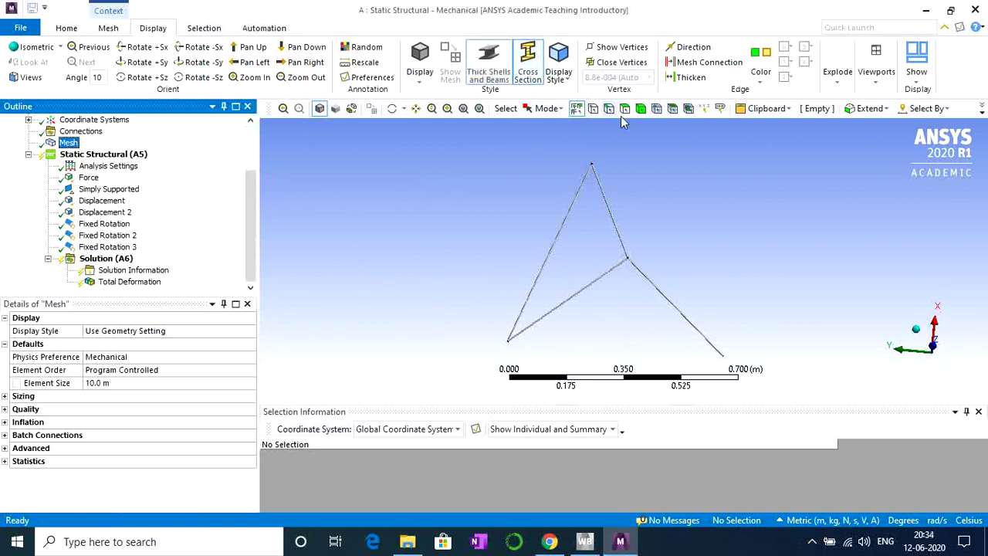
pyautogui.moveTo(606, 311)
pyautogui.mouseDown(button='middle')
pyautogui.moveTo(571, 291)
pyautogui.moveTo(679, 287)
pyautogui.moveTo(323, 259)
pyautogui.mouseUp(button='middle')
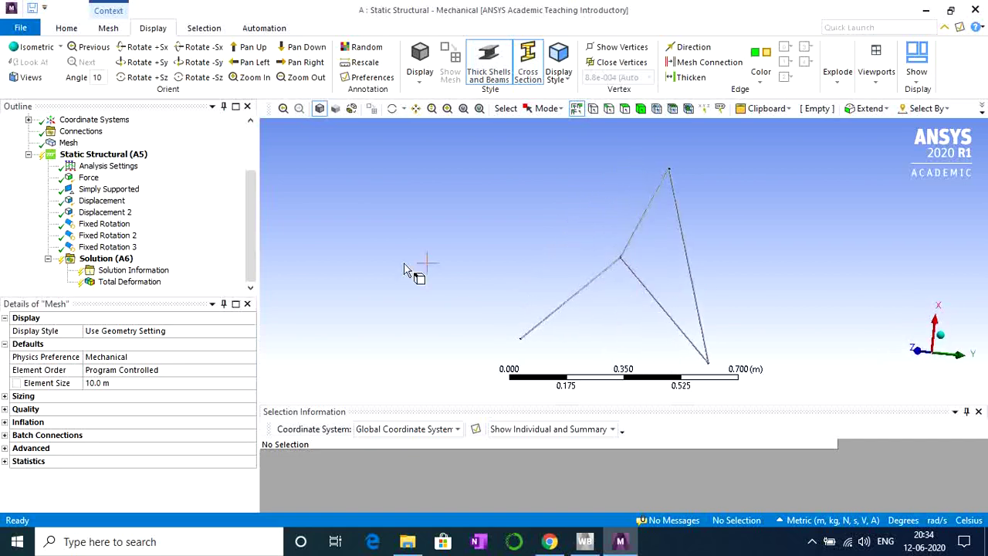
pyautogui.click(29, 77)
pyautogui.click(31, 109)
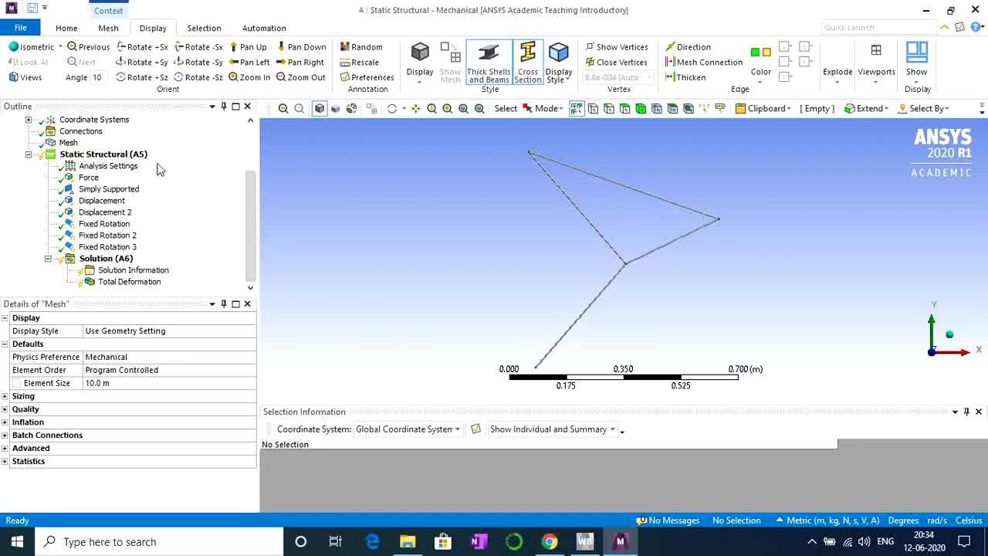
# Step: Check the 100 N force, Simply Supported, Displacement and Displacement 2 (X, Z held at 0 m)
pyautogui.click(89, 179)
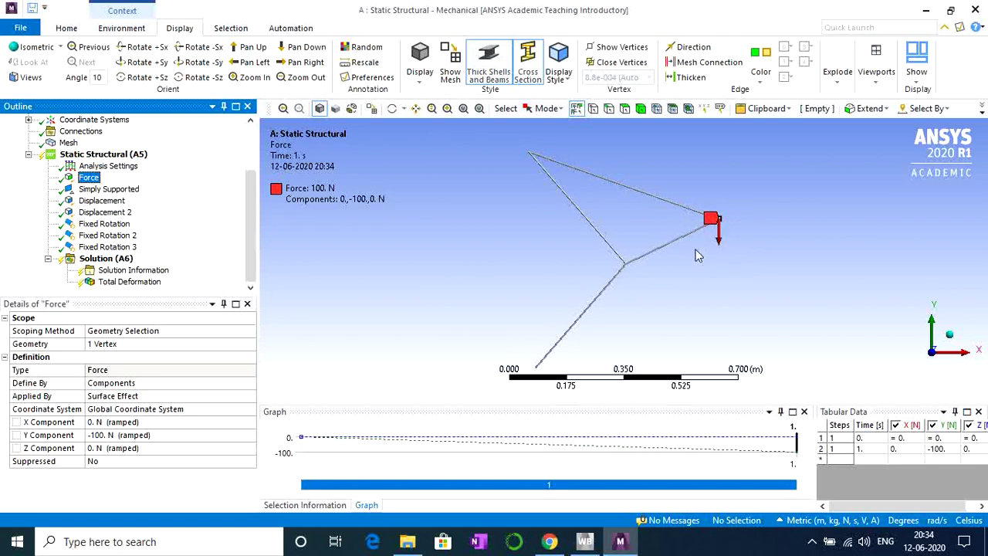
pyautogui.click(109, 189)
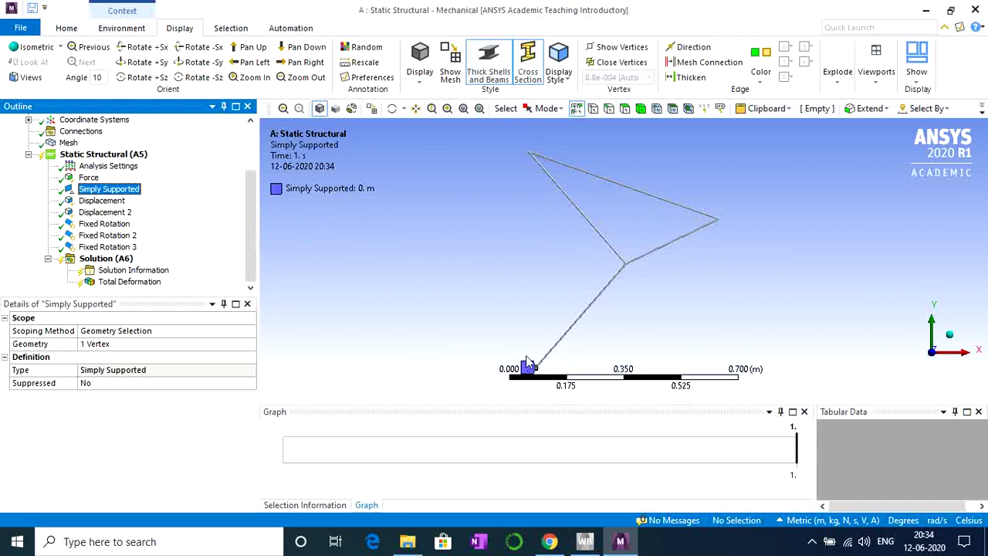
pyautogui.click(101, 200)
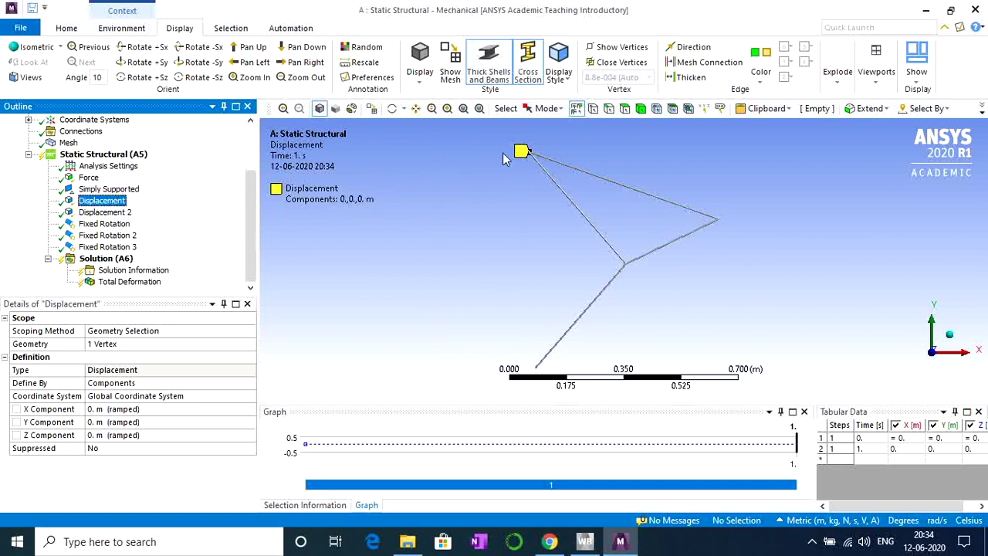
pyautogui.click(109, 213)
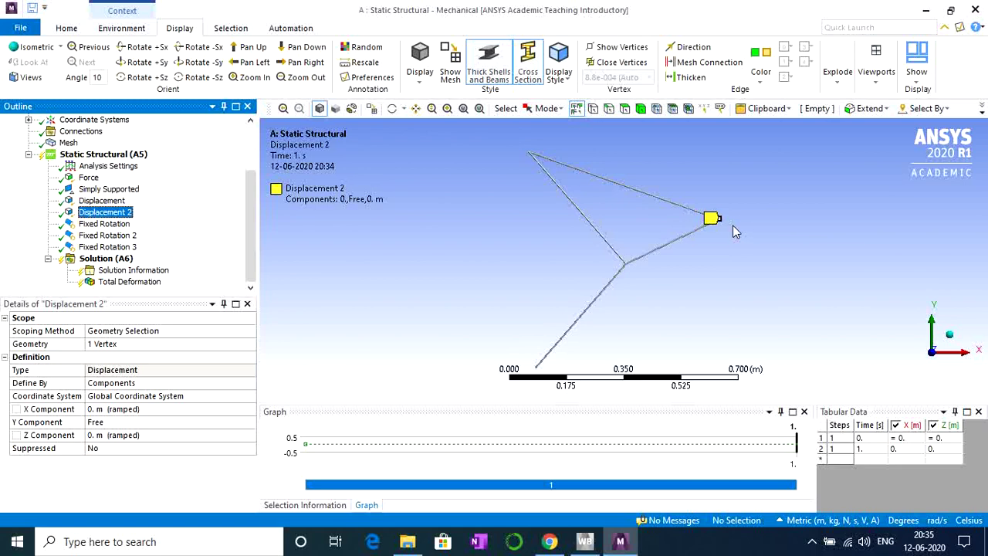
# Step: Select Fixed Rotation, Fixed Rotation 2 and 3 together and delete them, confirming with Yes
pyautogui.click(118, 225)
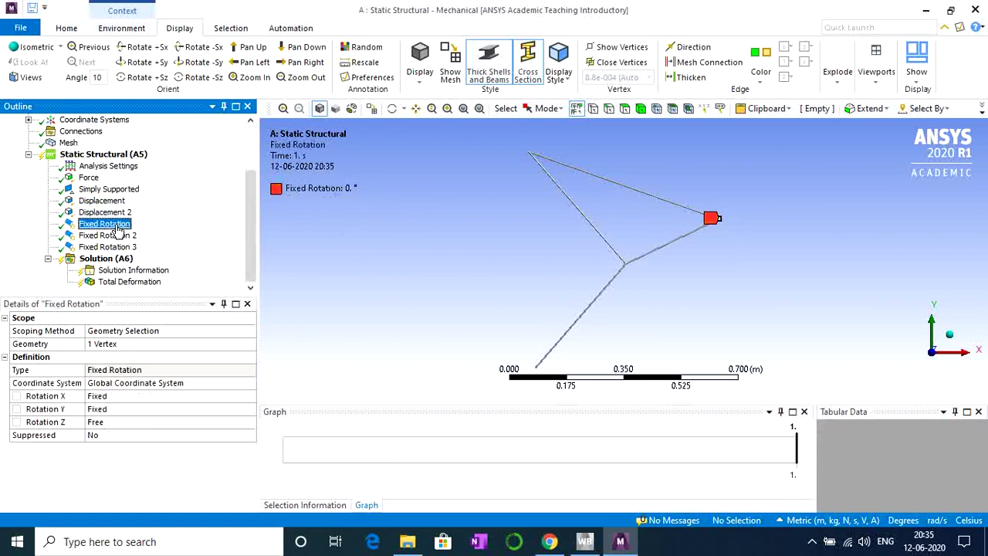
pyautogui.click(112, 236)
pyautogui.click(112, 235)
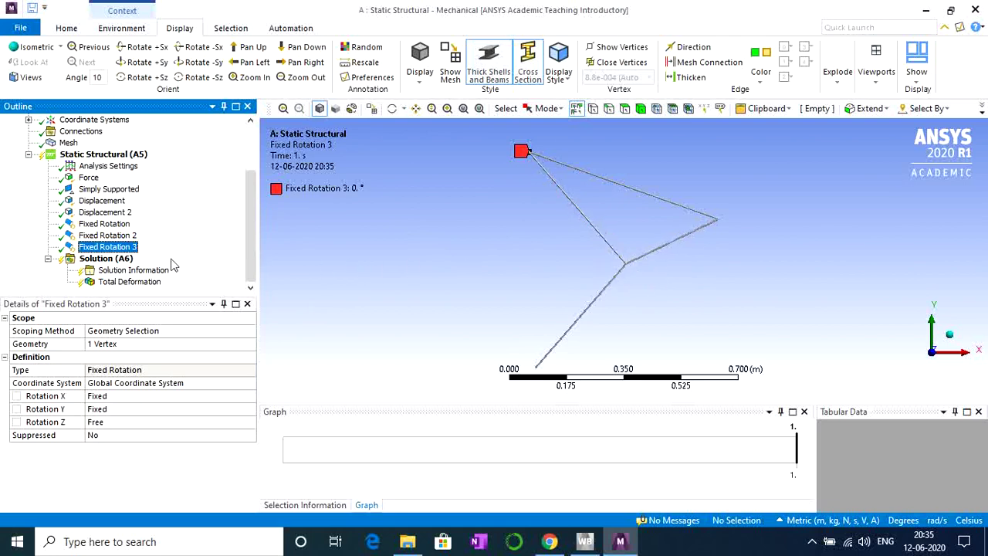
pyautogui.keyDown('shift'); pyautogui.click(110, 226); pyautogui.keyUp('shift')
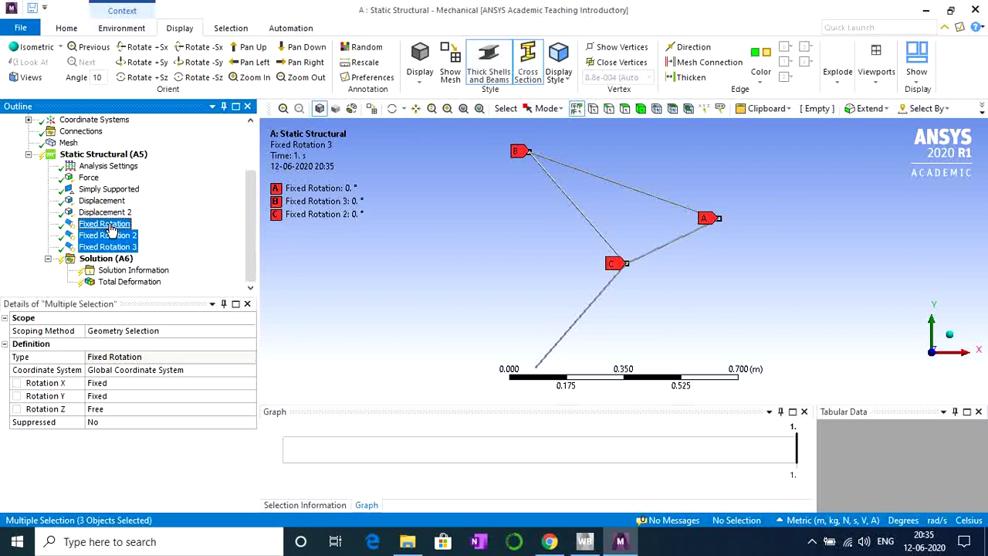
pyautogui.press('Delete')
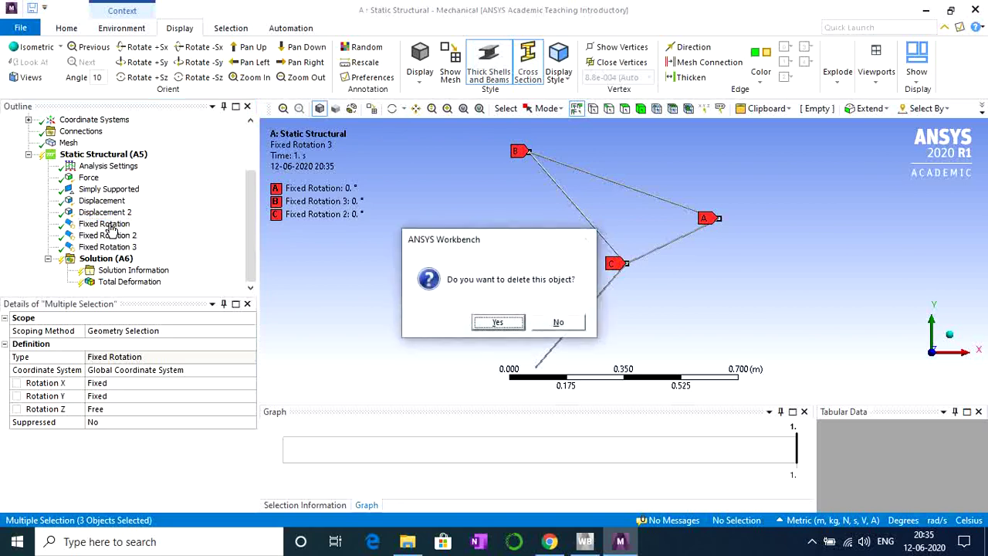
pyautogui.click(494, 323)
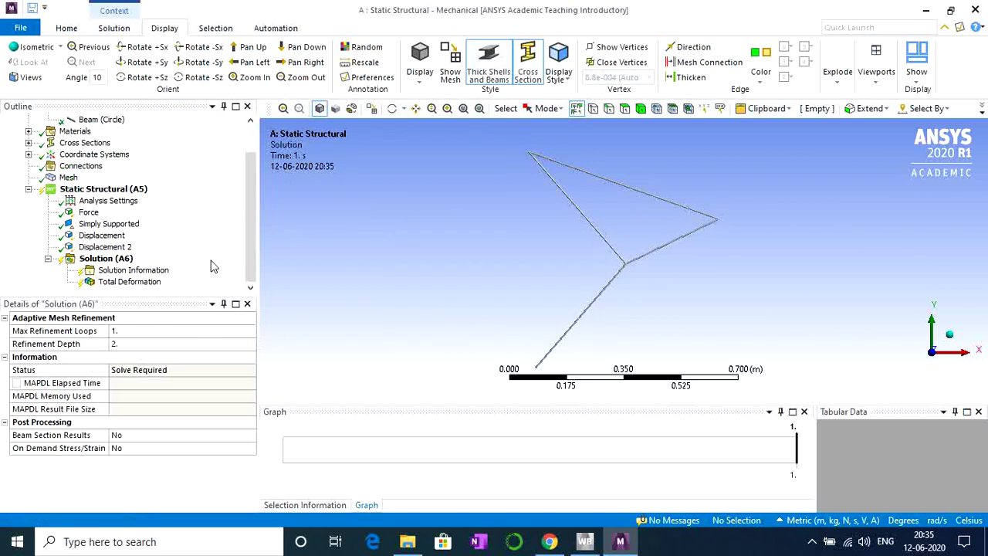
pyautogui.rightClick(118, 263)
# Step: Solve and view the Total Deformation contour, peaking at 6.04e-5 m
pyautogui.press('Escape')
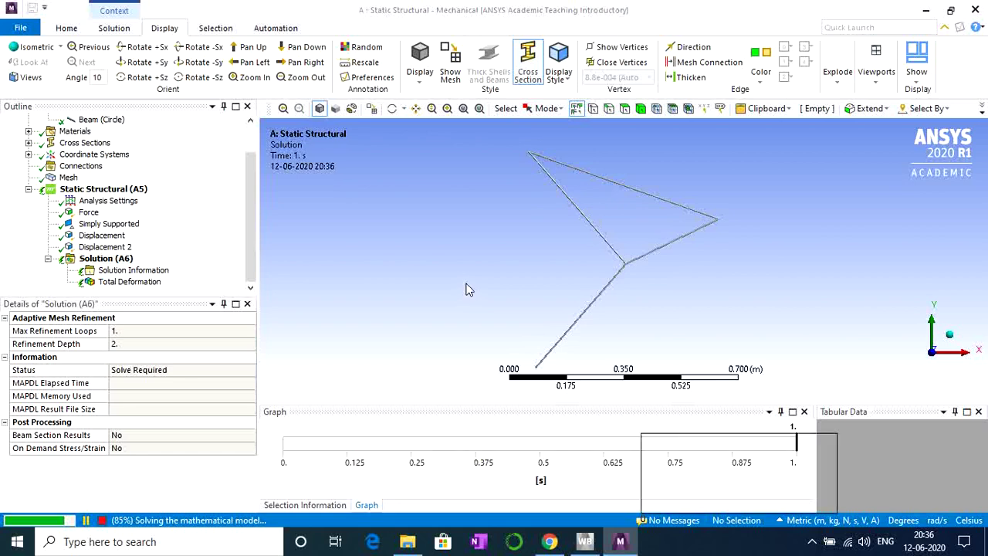
pyautogui.click(129, 282)
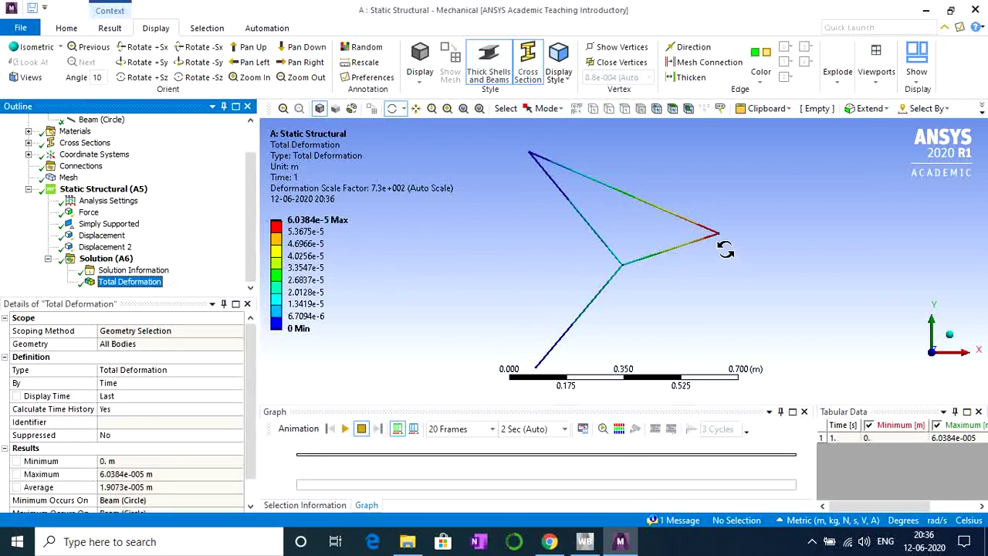
pyautogui.rightClick(118, 260)
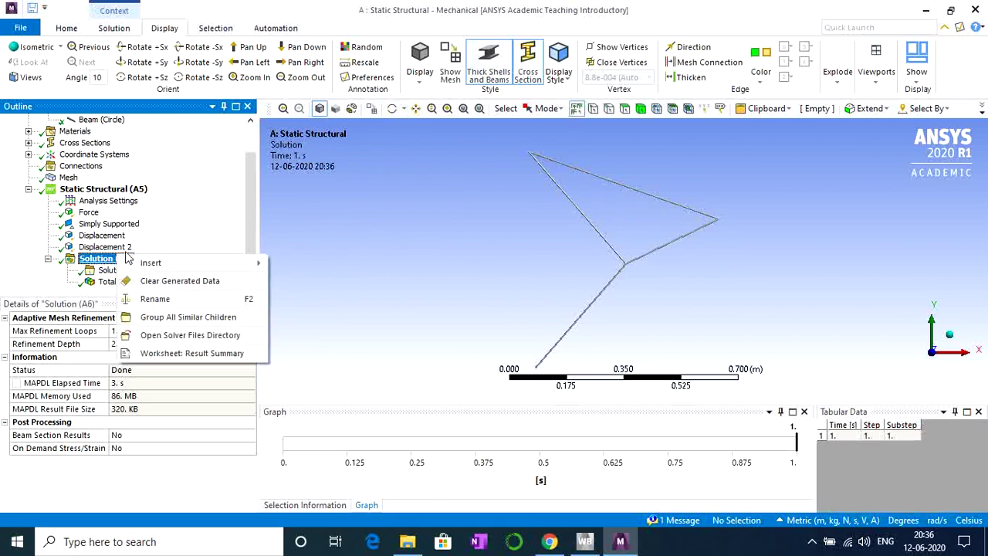
pyautogui.click(360, 268)
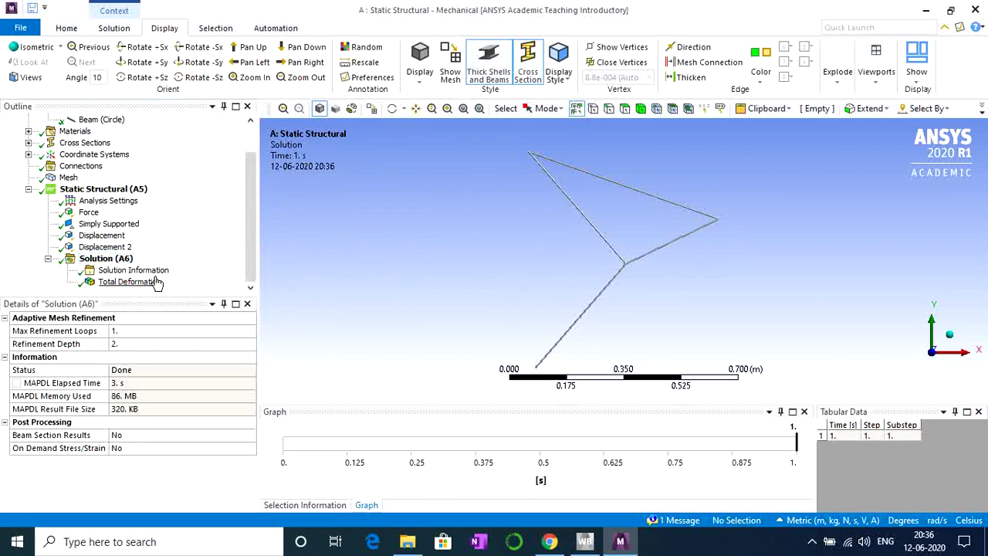
pyautogui.moveTo(252, 265); pyautogui.dragTo(252, 249)
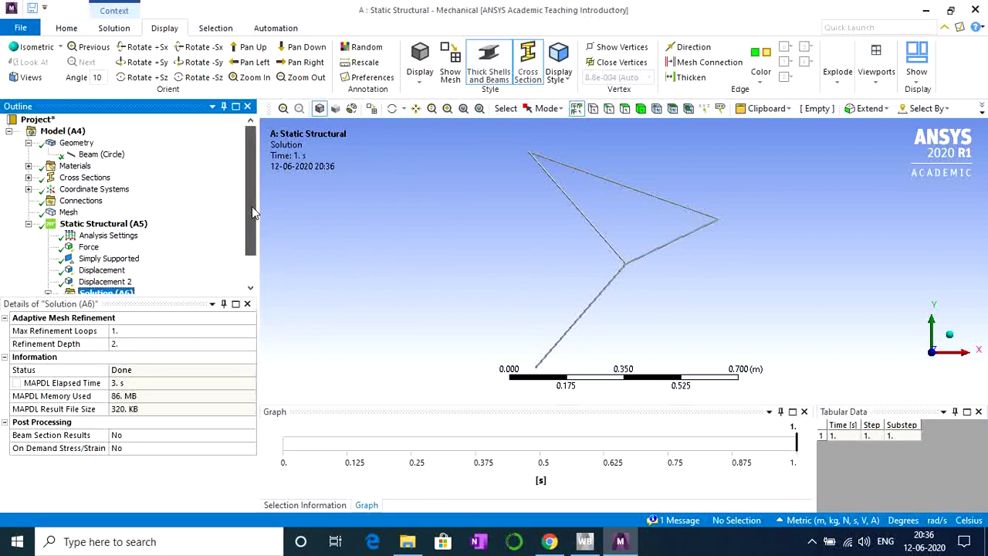
pyautogui.scroll(-1, 251, 207)
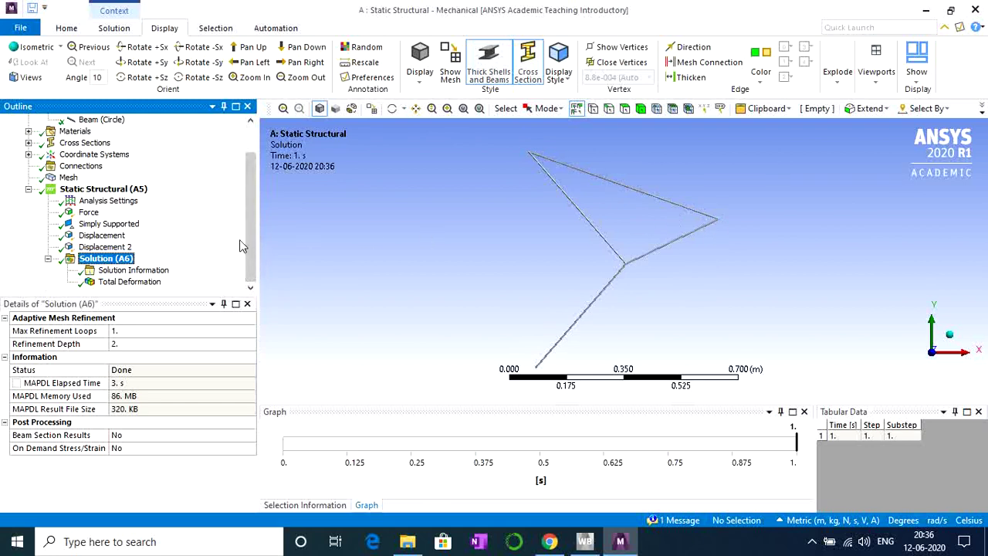
pyautogui.scroll(1, 250, 244)
# Step: Change the Beam (Circle) body's Model Type to Link/Truss
pyautogui.click(106, 154)
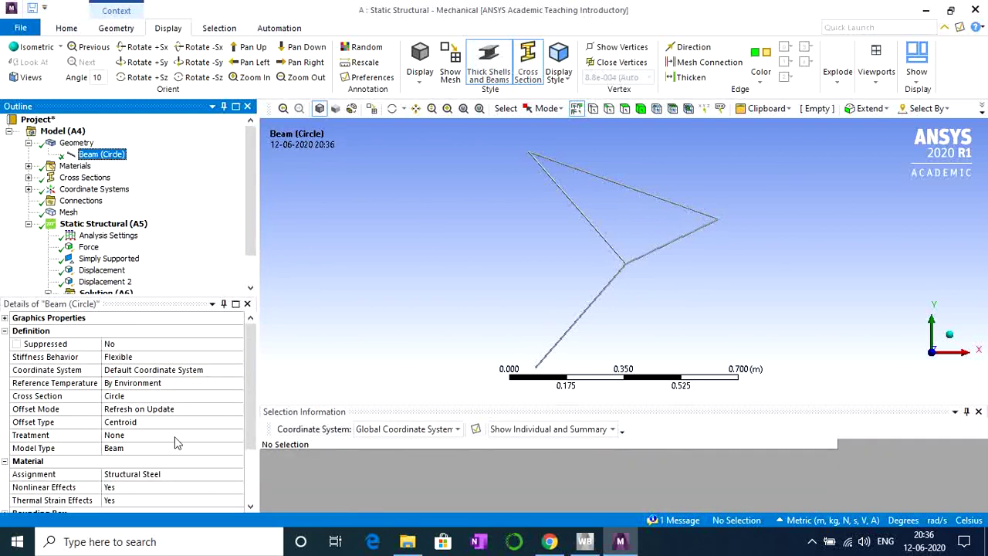
pyautogui.click(141, 448)
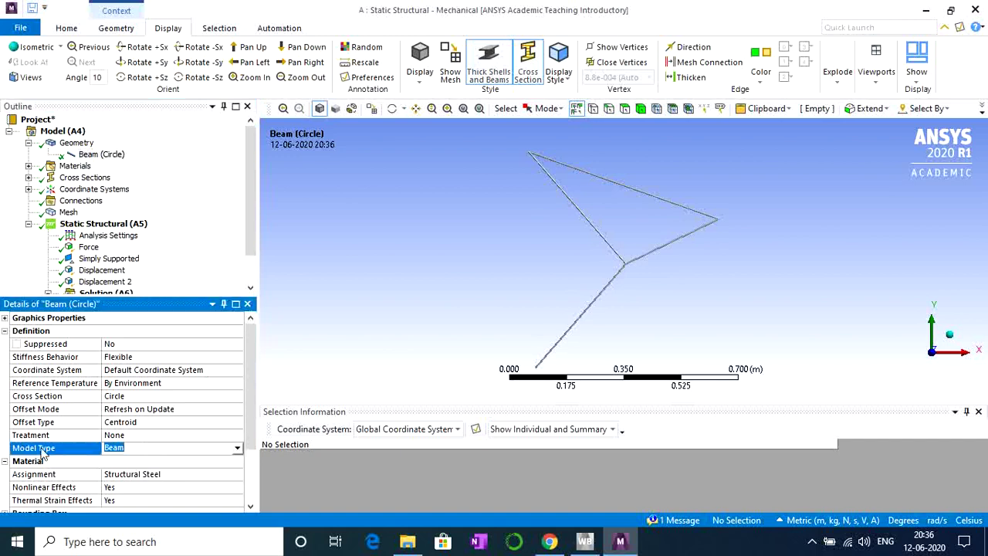
pyautogui.click(237, 448)
pyautogui.click(151, 489)
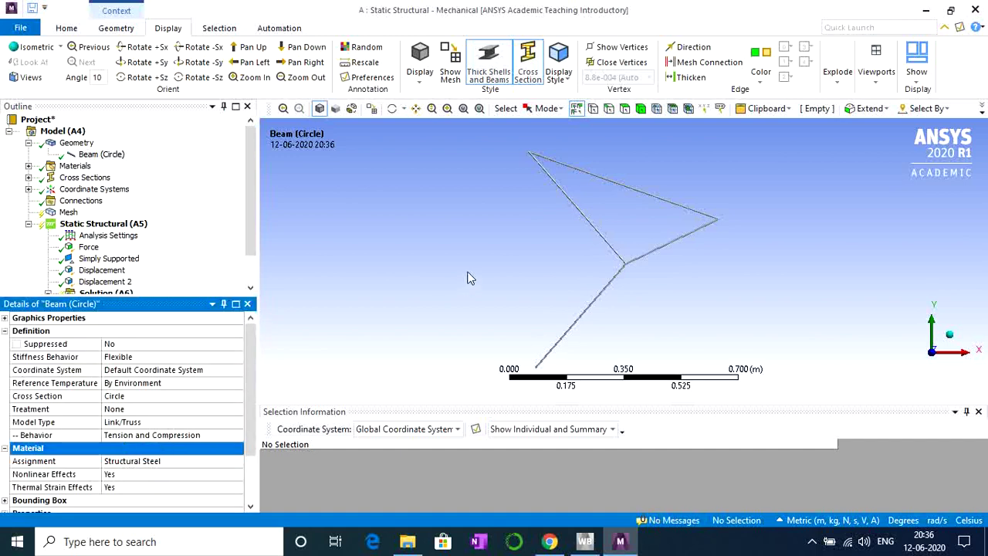
# Step: Update the mesh for the Link/Truss body
pyautogui.click(69, 213)
pyautogui.rightClick(70, 217)
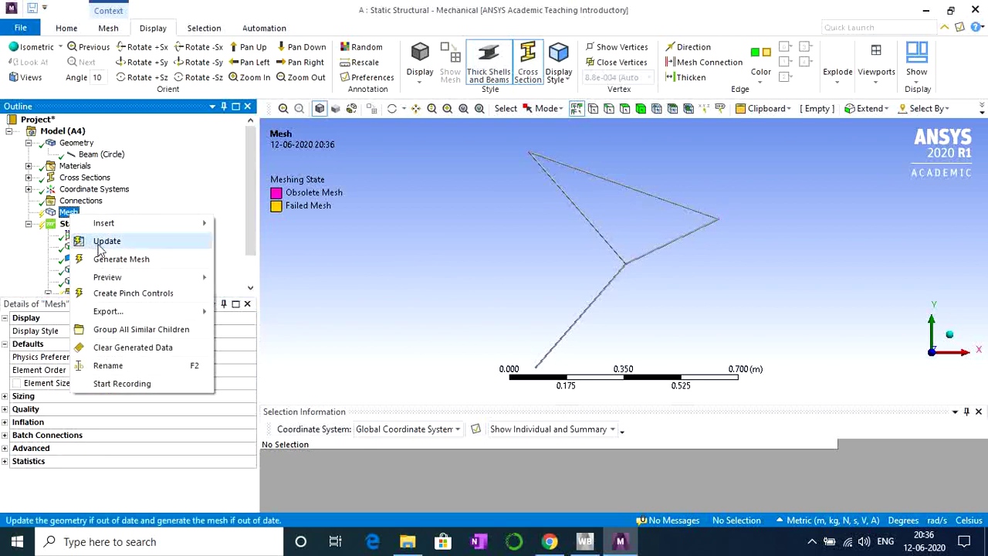
pyautogui.click(96, 243)
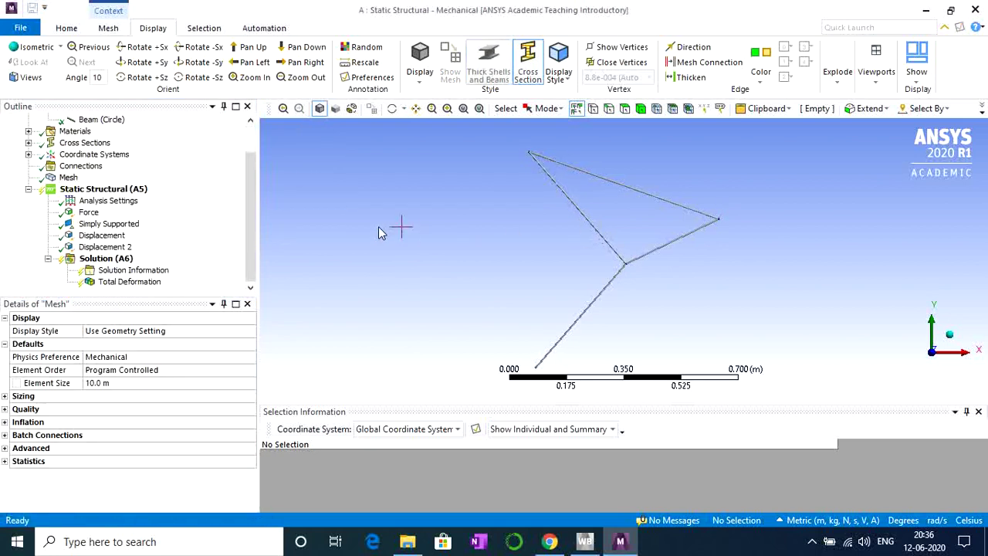
# Step: Re-solve Static Structural (A5) and view the new Total Deformation, peaking at 6.0355e-5 m
pyautogui.click(109, 191)
pyautogui.rightClick(112, 195)
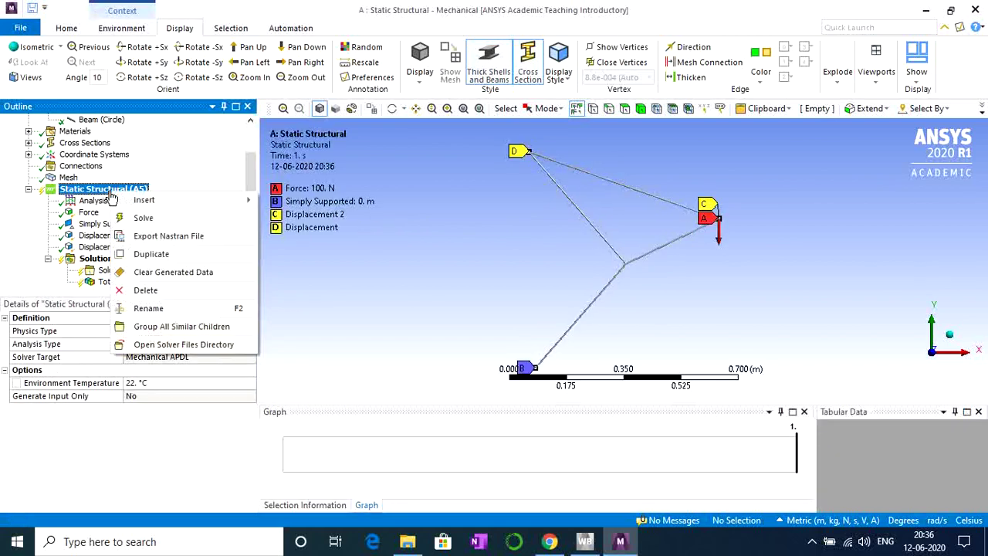
pyautogui.press('Escape')
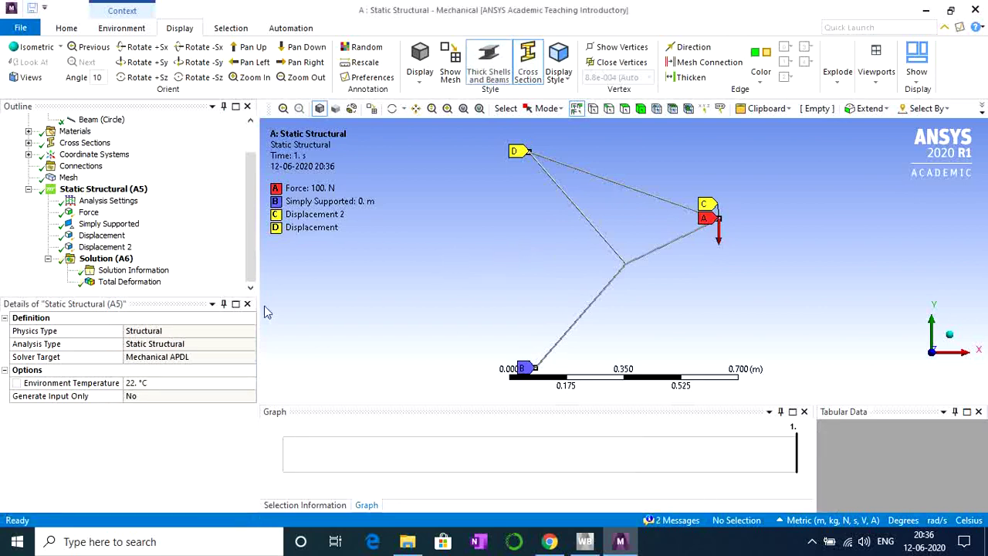
pyautogui.click(145, 282)
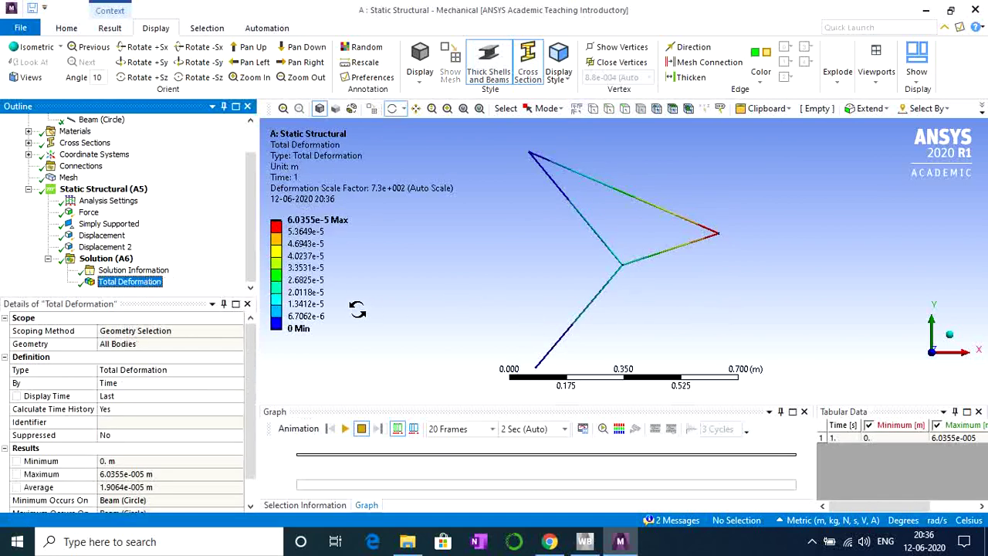
pyautogui.click(303, 246)
# Step: Insert an Axial Force beam result under Solution (A6)
pyautogui.rightClick(124, 263)
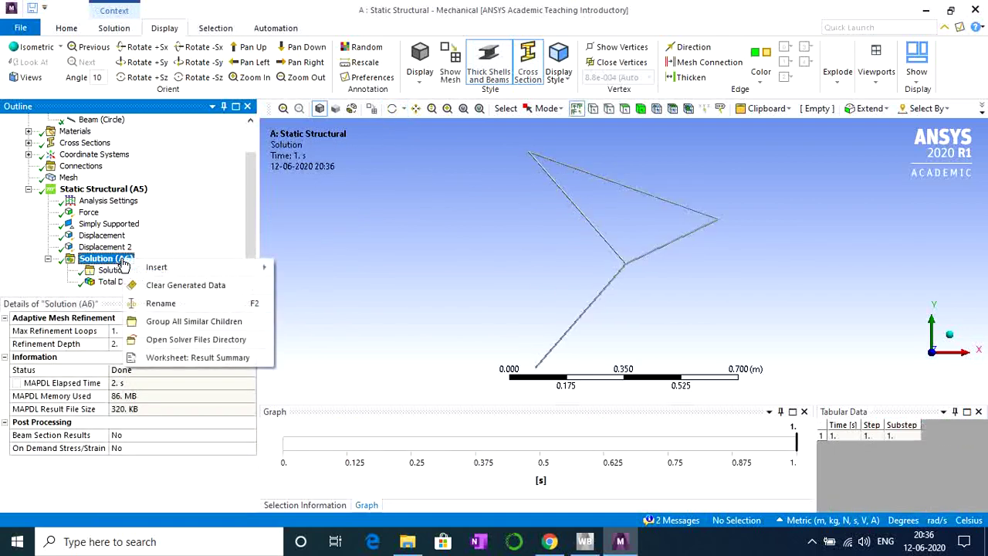
pyautogui.moveTo(156, 267)
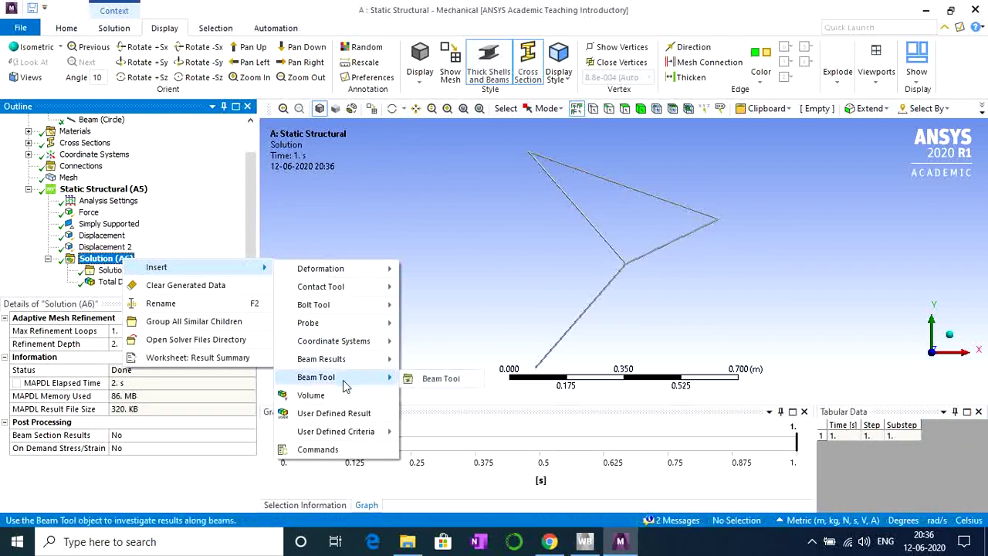
pyautogui.moveTo(321, 359)
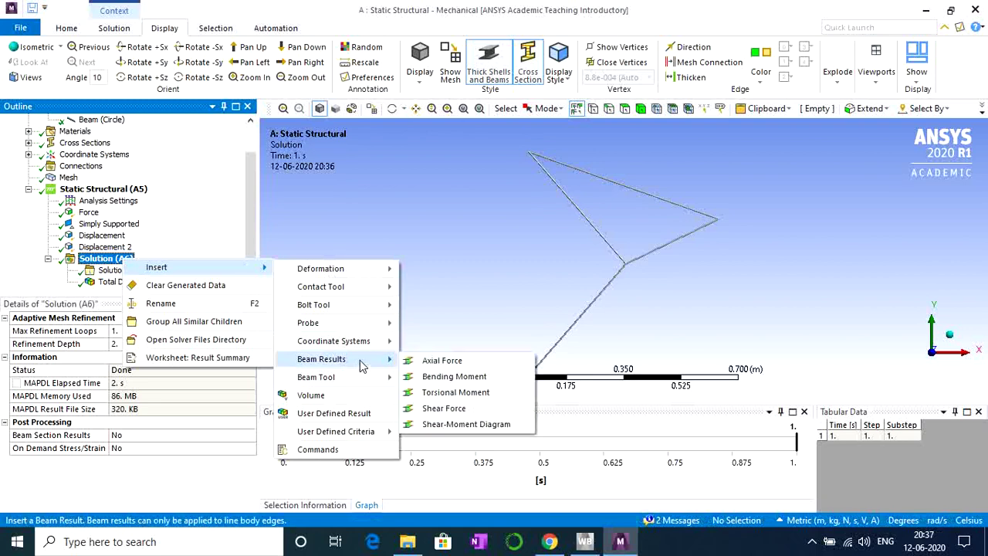
pyautogui.click(450, 360)
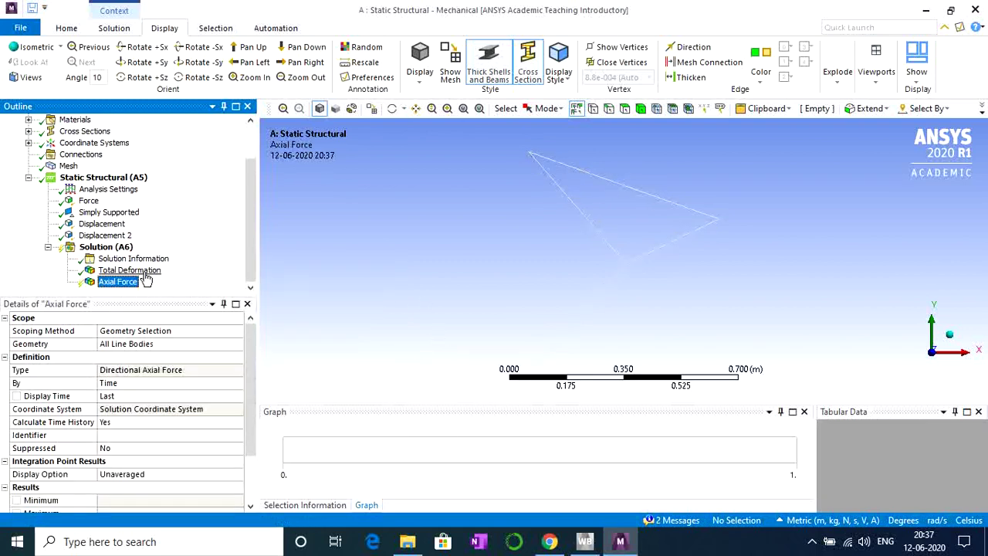
pyautogui.moveTo(688, 285); pyautogui.dragTo(684, 281, button='middle')
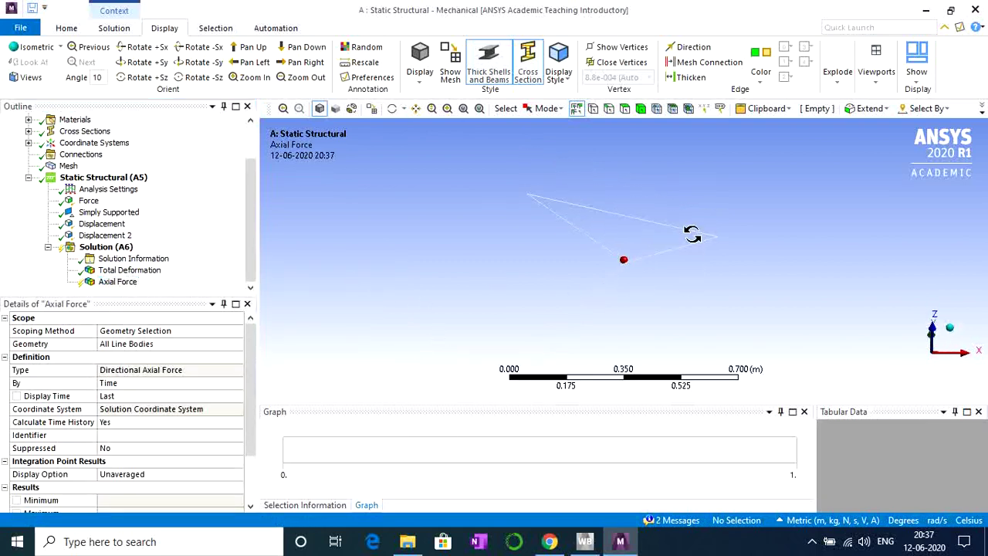
# Step: Evaluate all results to plot member axial forces from -131.32 N to 128.4 N
pyautogui.rightClick(122, 283)
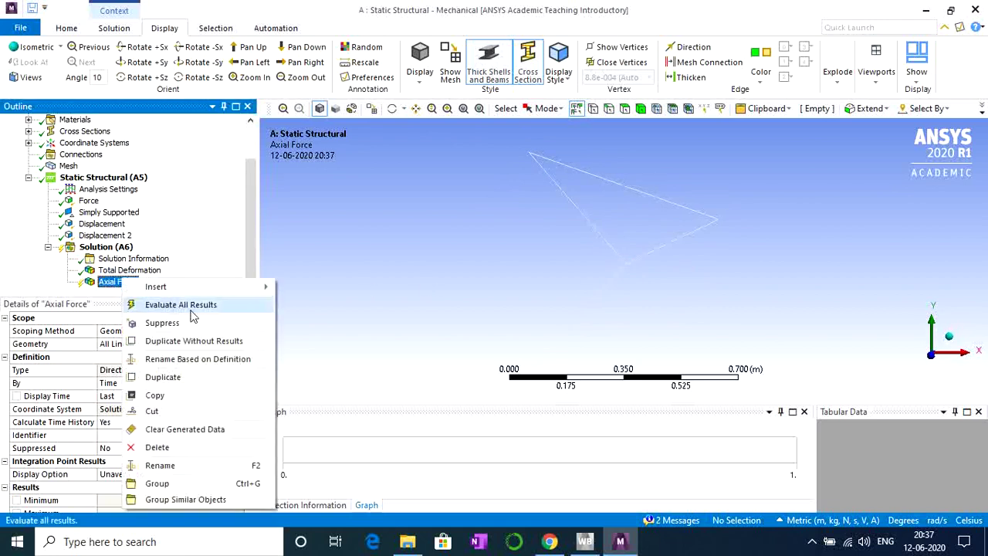
pyautogui.click(189, 305)
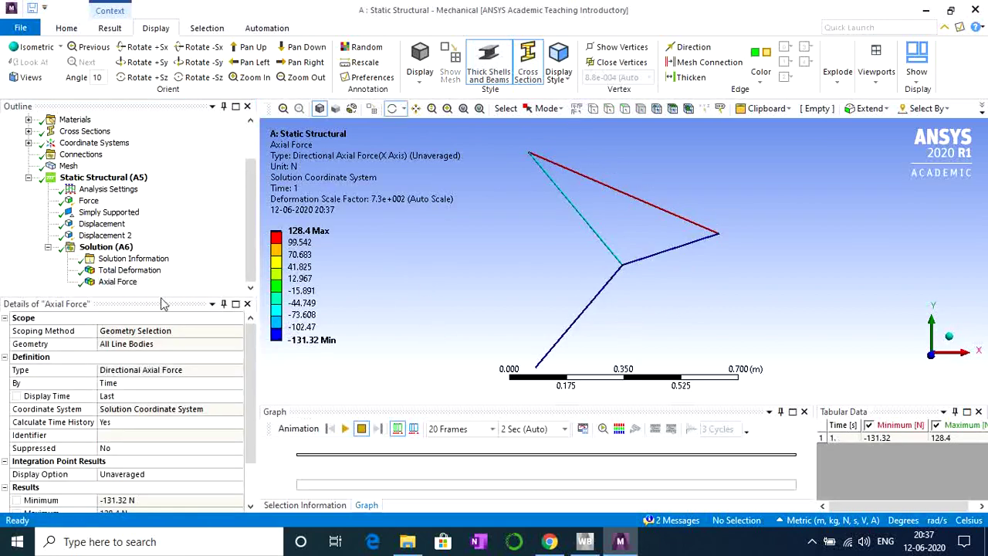
pyautogui.click(118, 281)
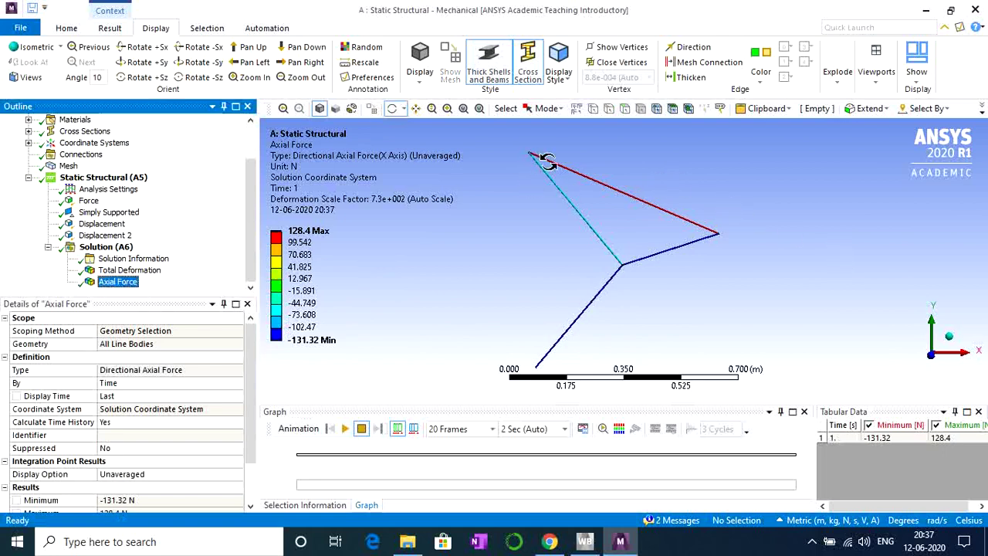